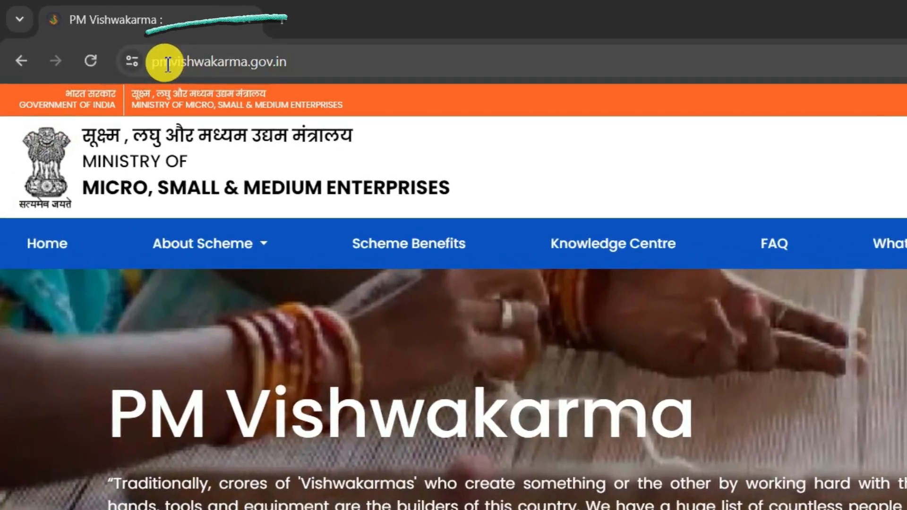
Review the scheme's Eligible Trades on the PM Vishwakarma site, close that information, and open Scheme Benefits.
click(199, 58)
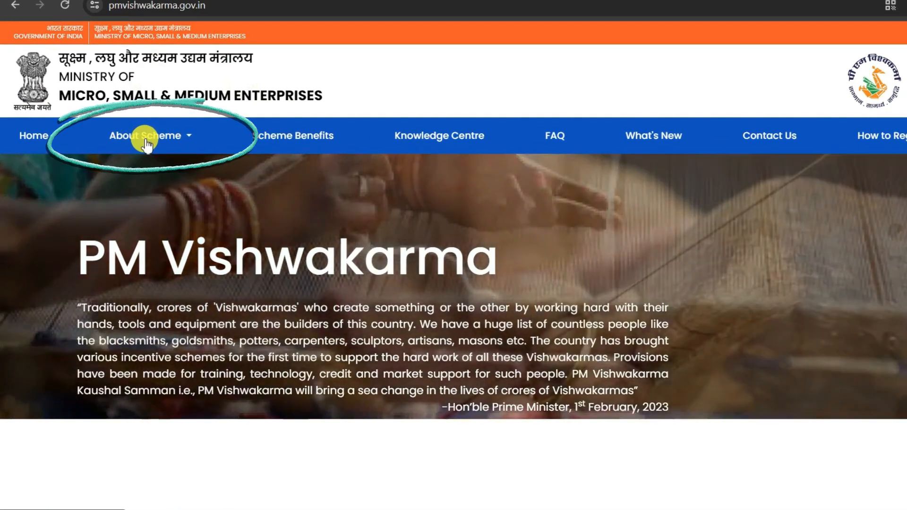
click(147, 144)
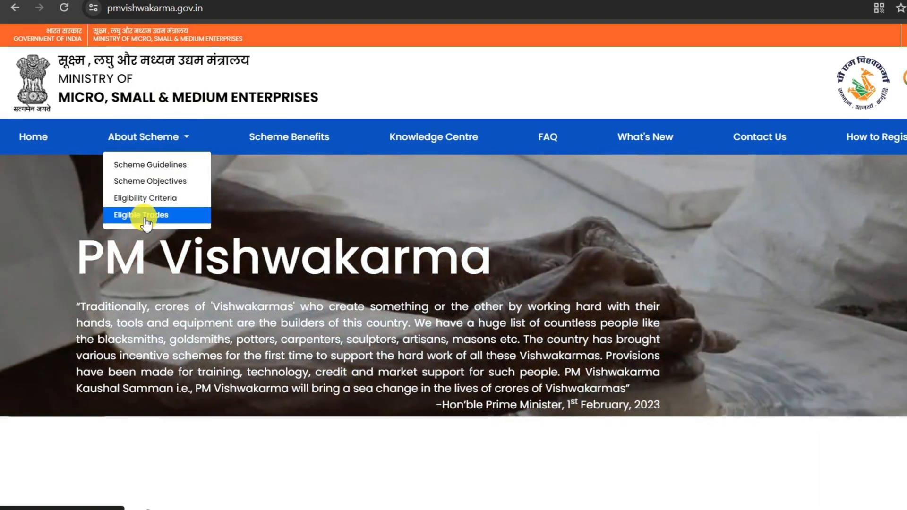
click(149, 218)
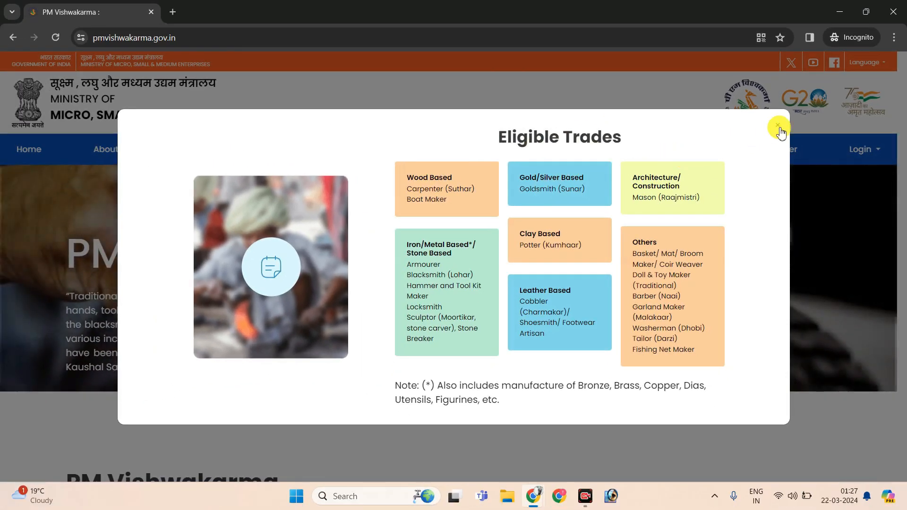
click(778, 125)
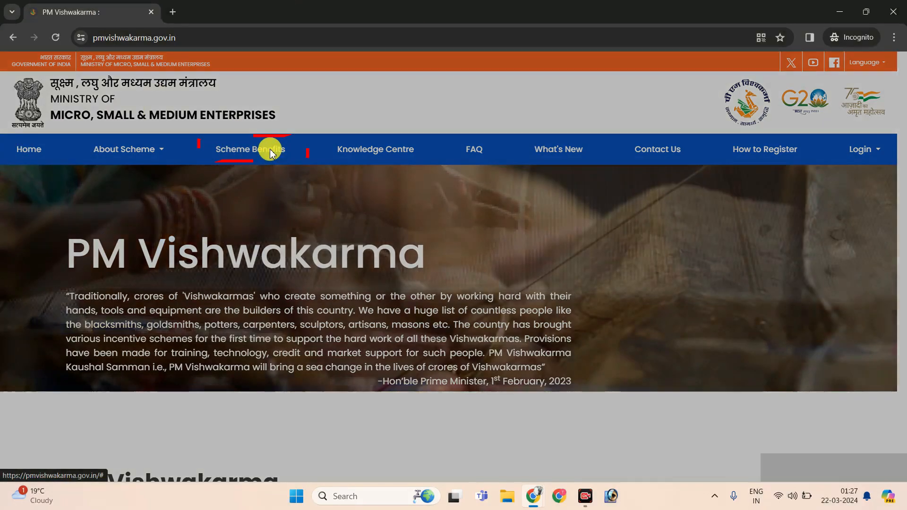
click(271, 151)
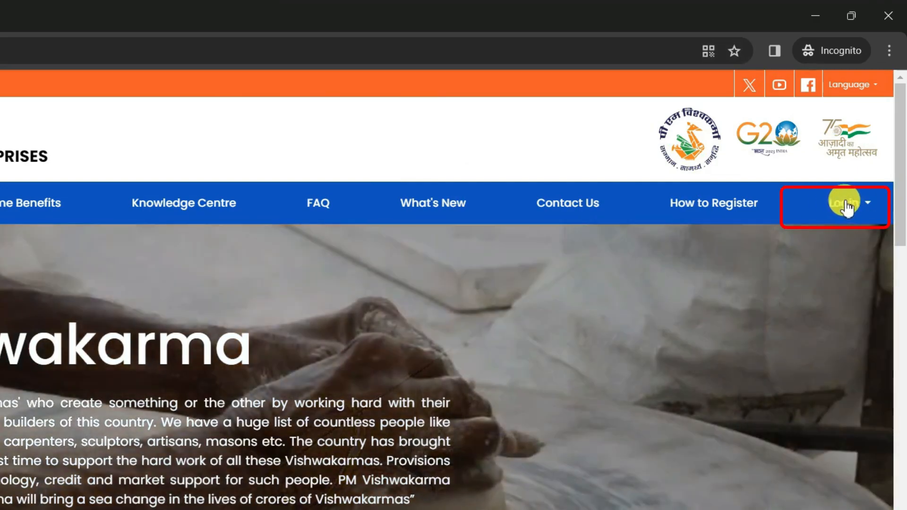
Open the CSC login for registering artisans and sign in to Digital Seva Connect with the CSC account.
click(841, 208)
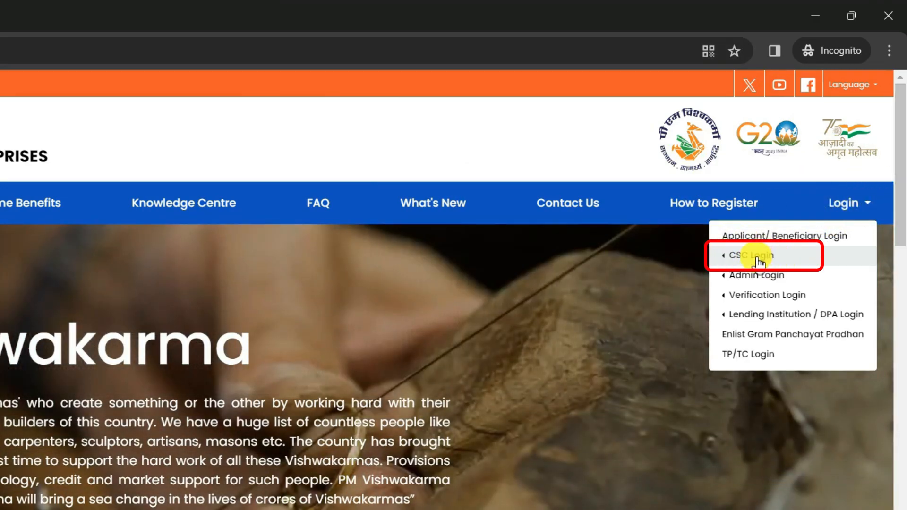
click(756, 259)
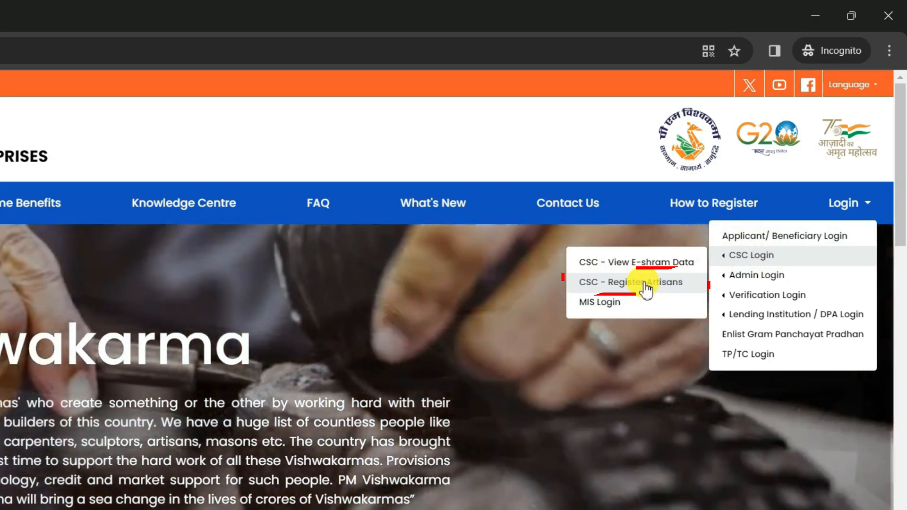
click(646, 283)
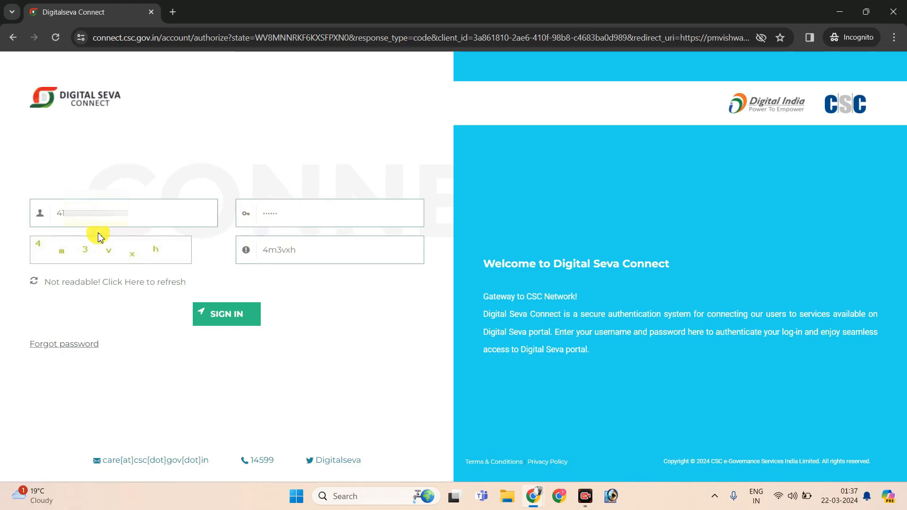
click(231, 312)
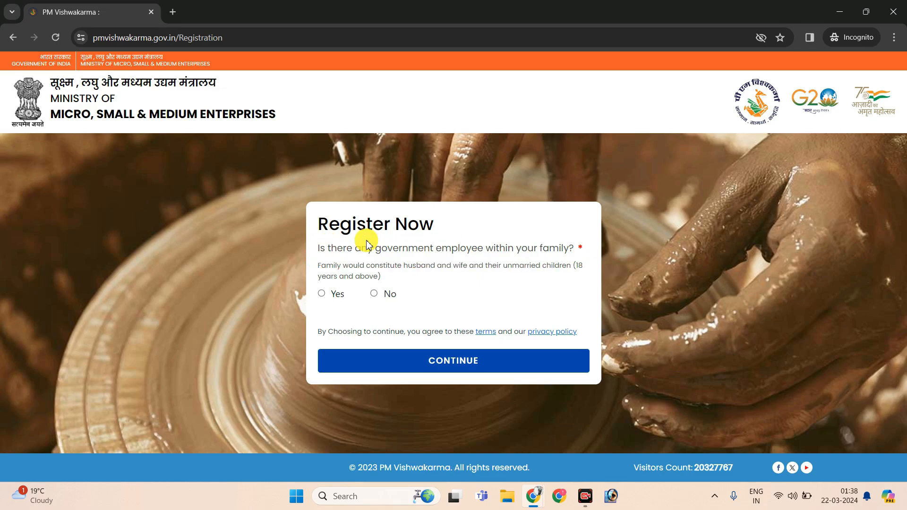
Answer No to both the government-employee and the availed-loan questions, and continue the registration.
click(322, 294)
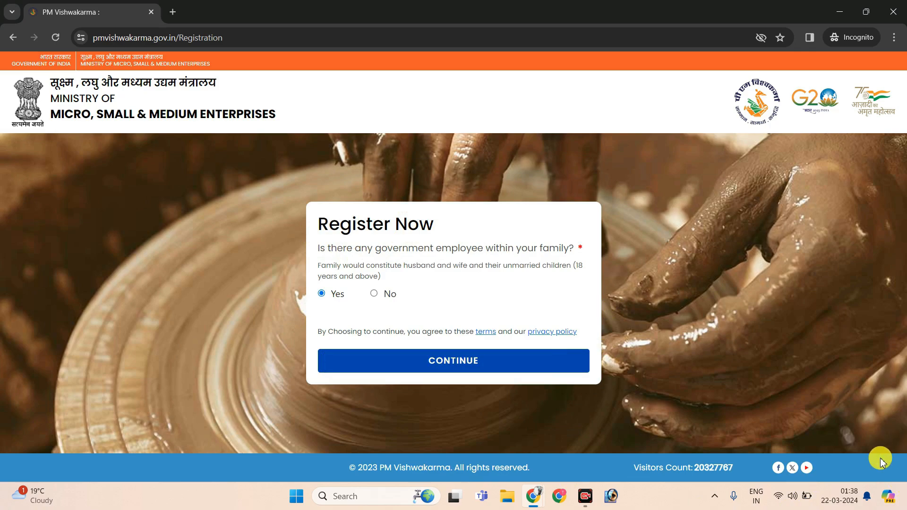
click(374, 294)
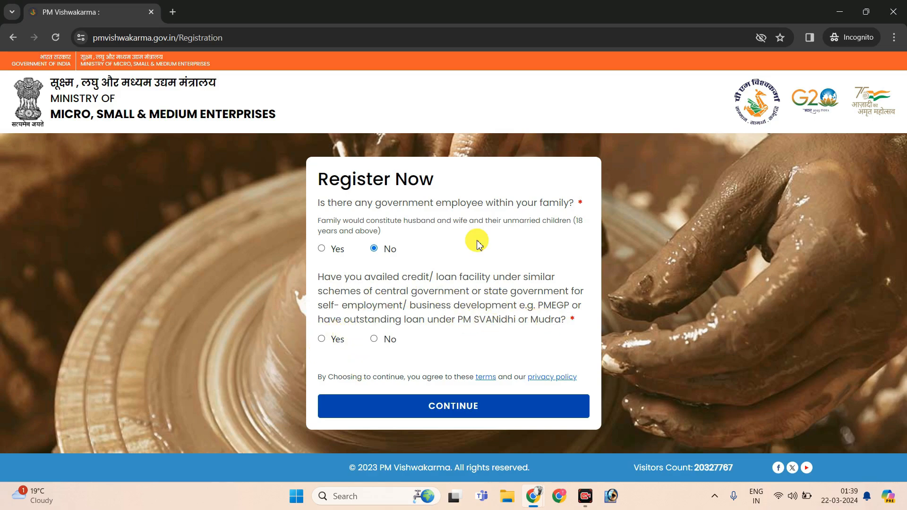
click(373, 339)
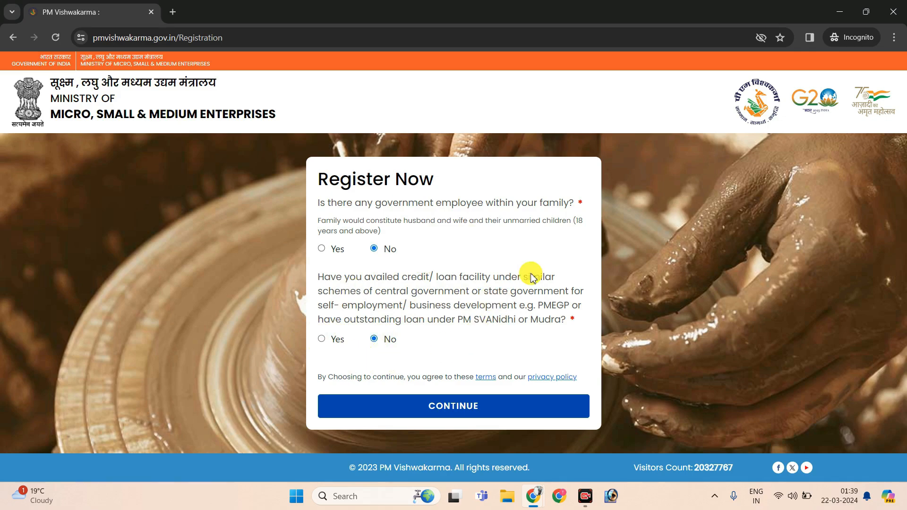
click(466, 407)
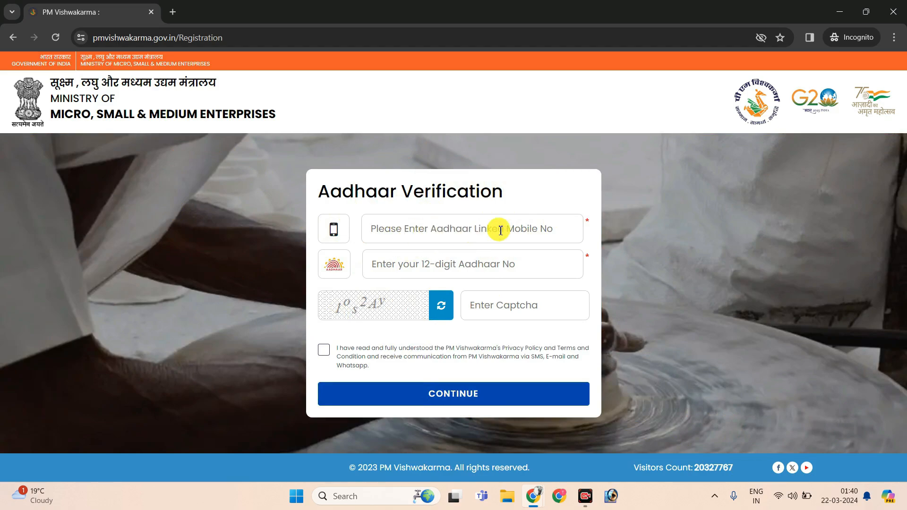
Complete the Aadhaar verification by using the Aadhaar number field, accepting the privacy policy and terms, and verifying the biometric.
click(401, 267)
click(324, 350)
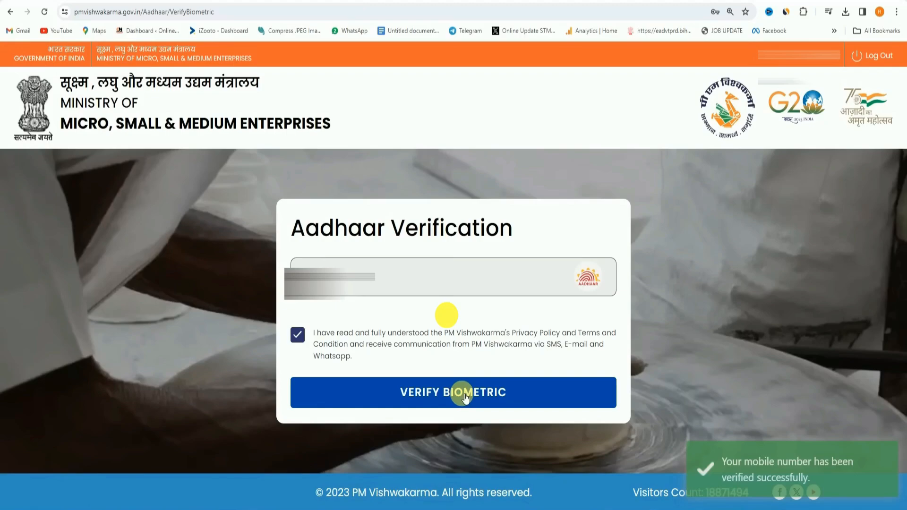
click(464, 395)
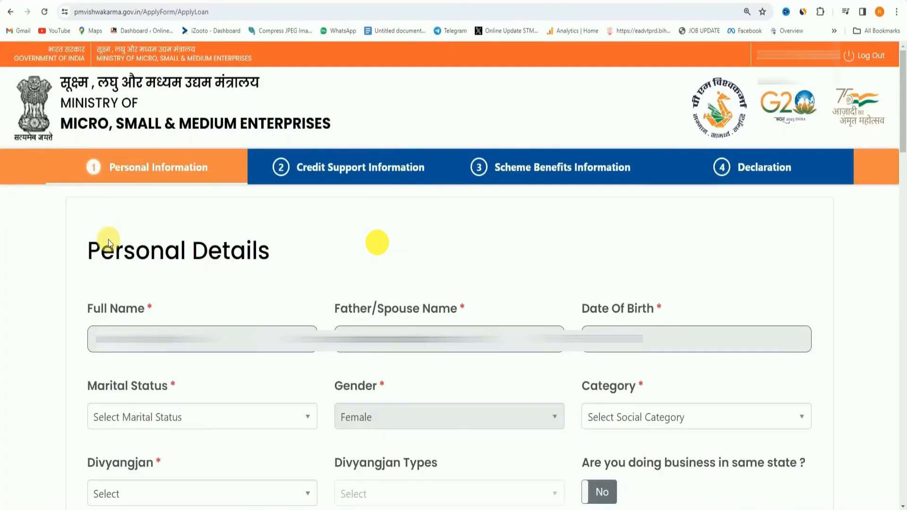
In Personal Details, set the marital status to Married, the category to OBC and Divyangjan to No.
scroll(108, 243, down, 2)
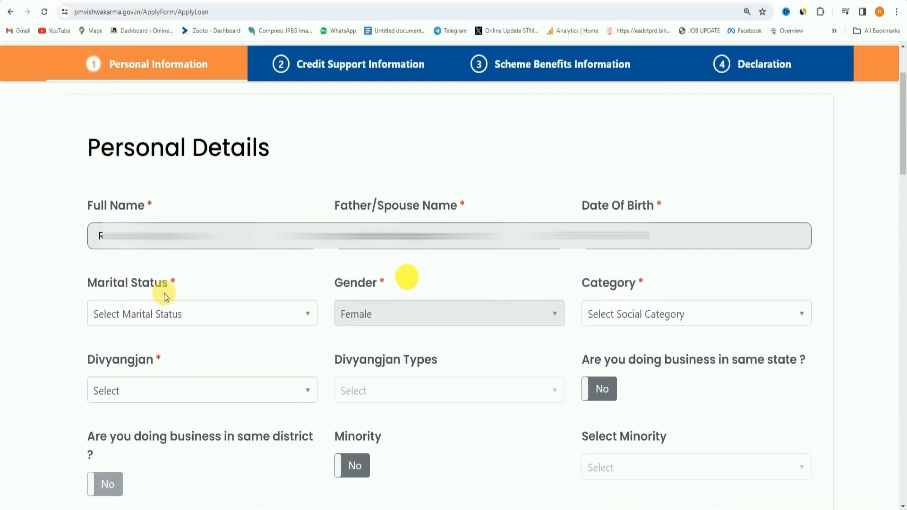
click(181, 317)
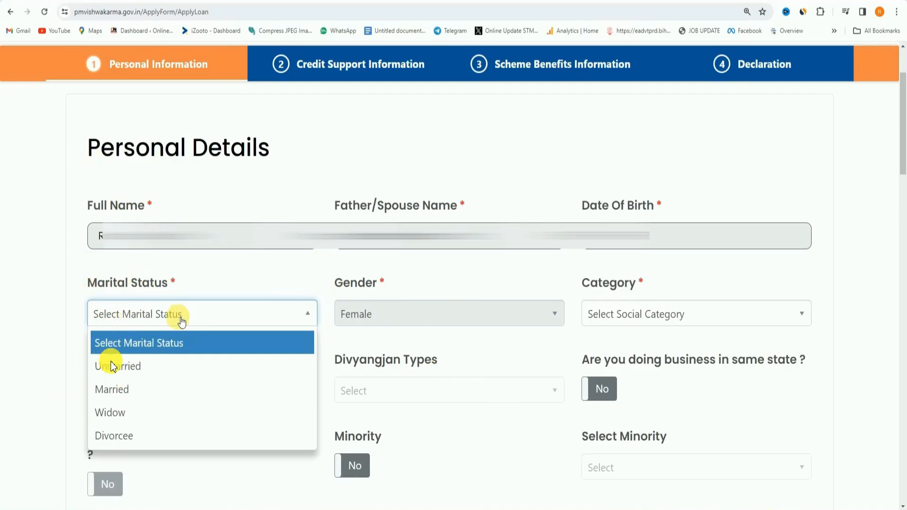
click(112, 390)
click(614, 314)
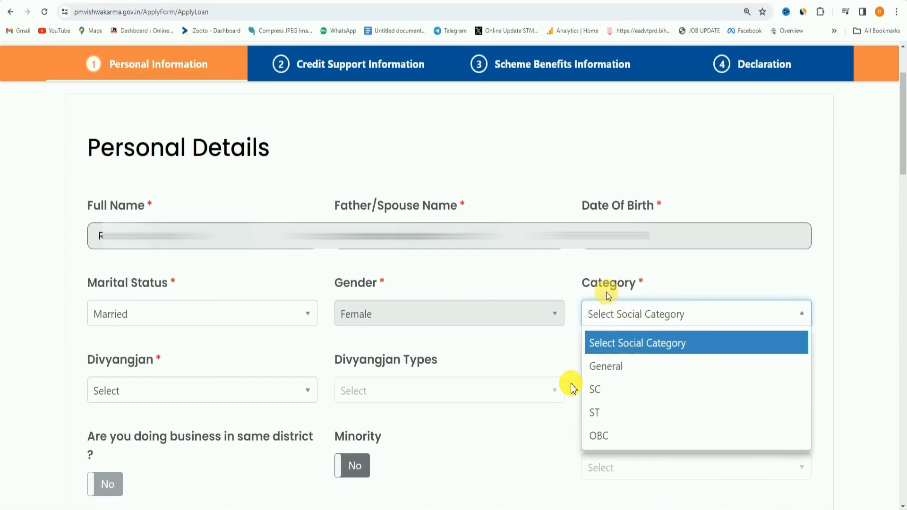
click(652, 436)
click(147, 392)
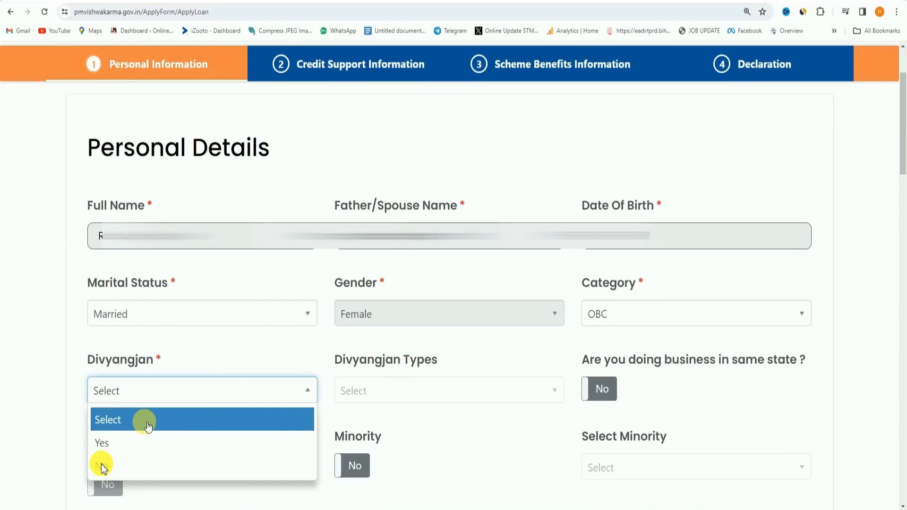
click(122, 468)
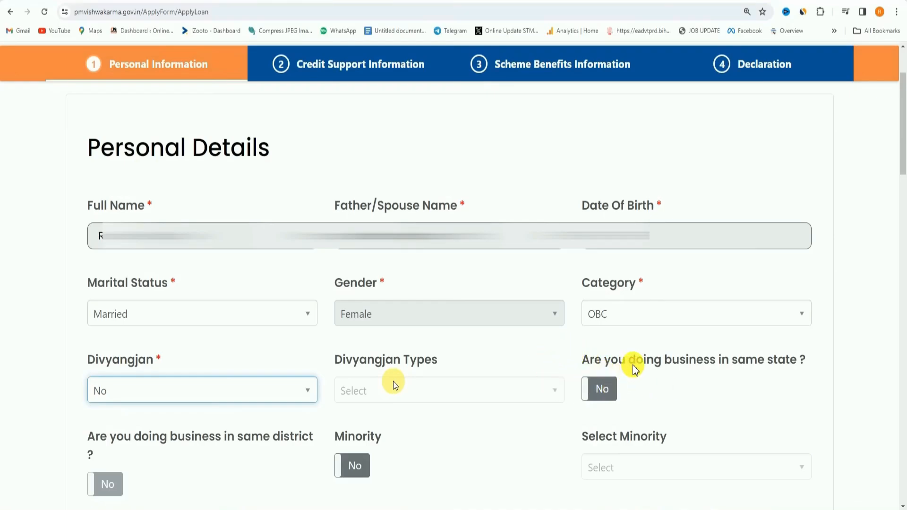
Set doing business in the same state and in the same district to Yes, and set Minority to No.
click(606, 388)
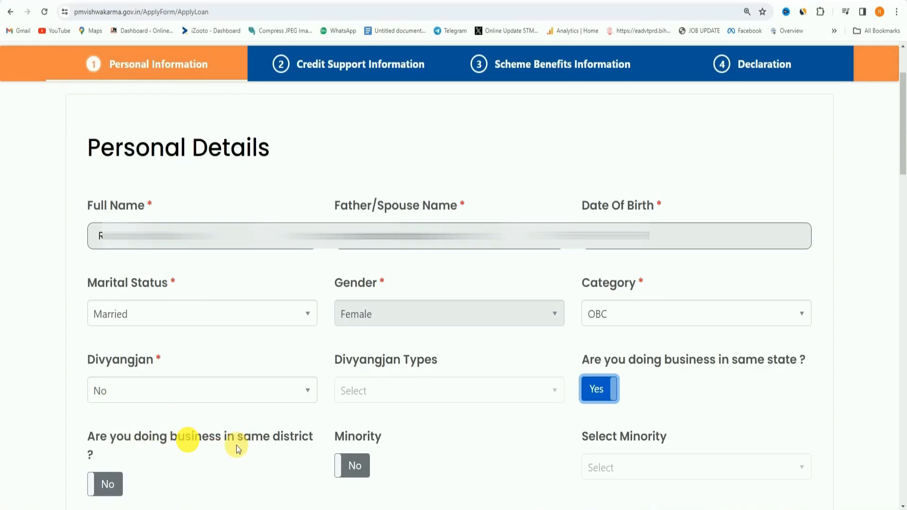
click(104, 489)
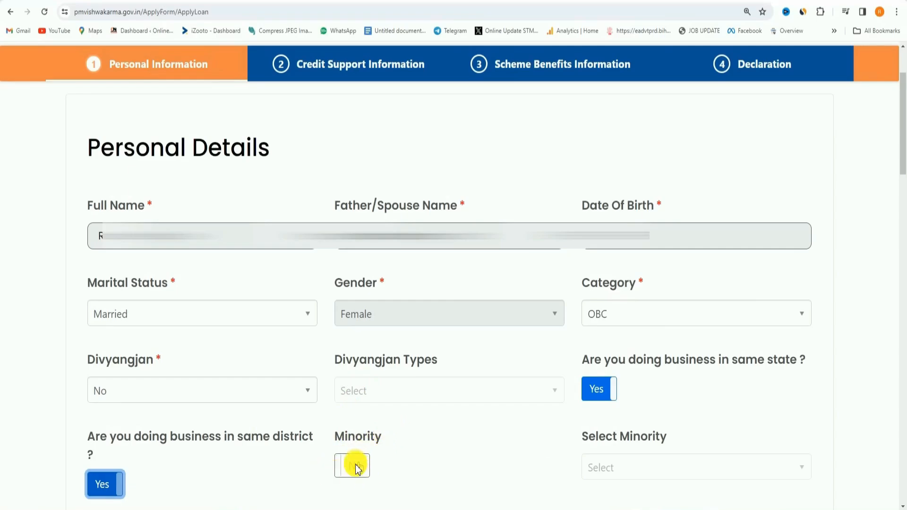
click(357, 467)
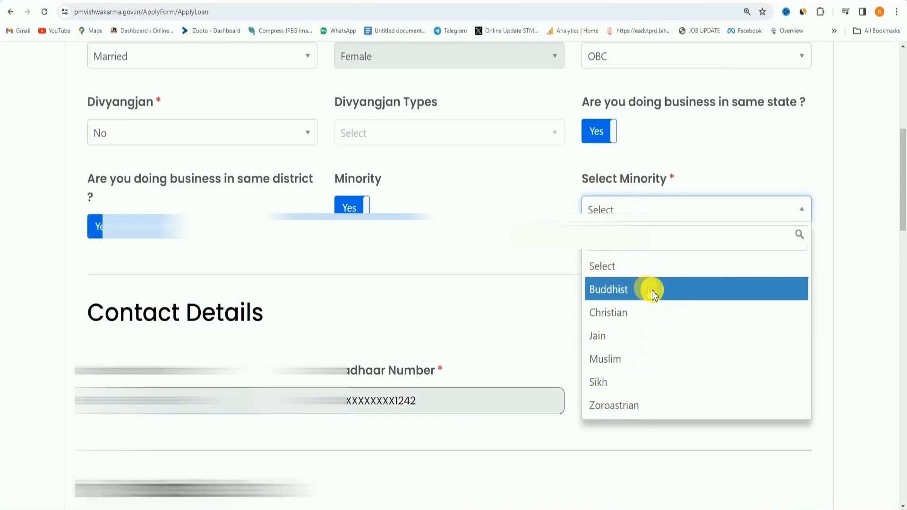
click(366, 208)
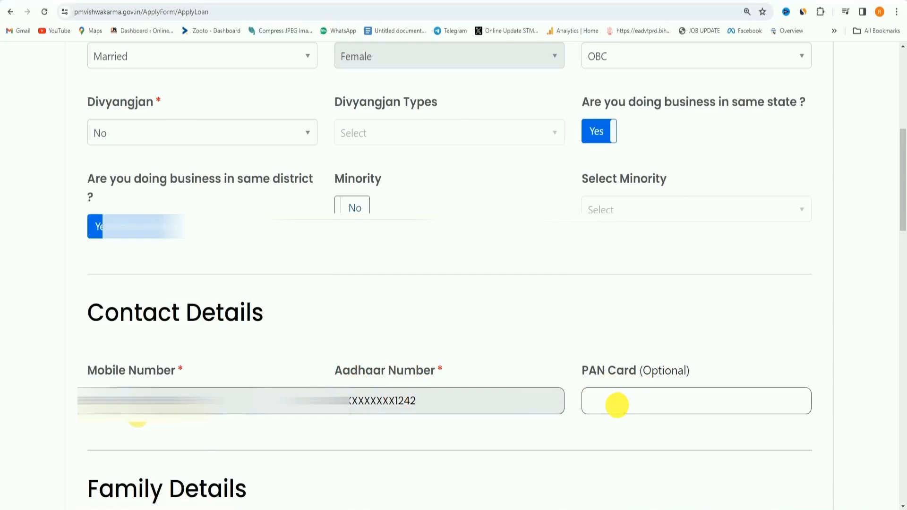
Mark the current address as same as the Aadhaar address and answer Yes to coming under a Gram Panchayat.
scroll(141, 104, down, 9)
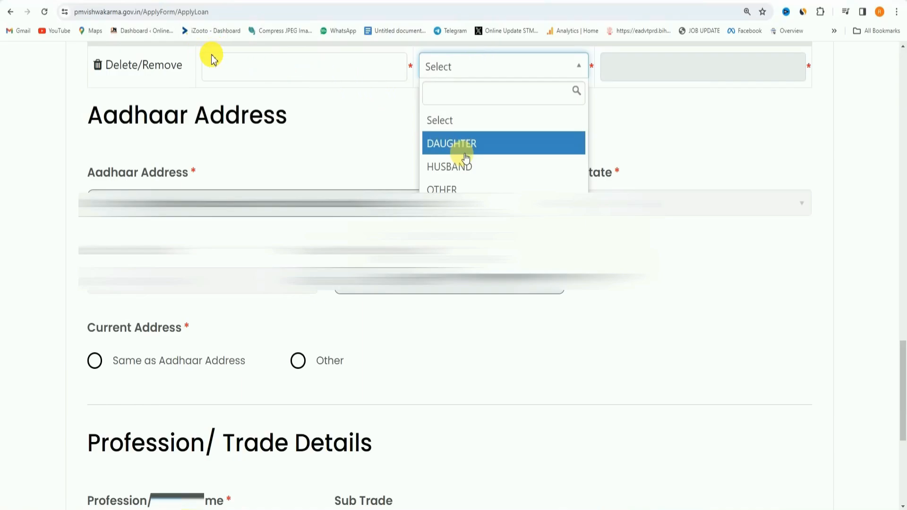
click(416, 77)
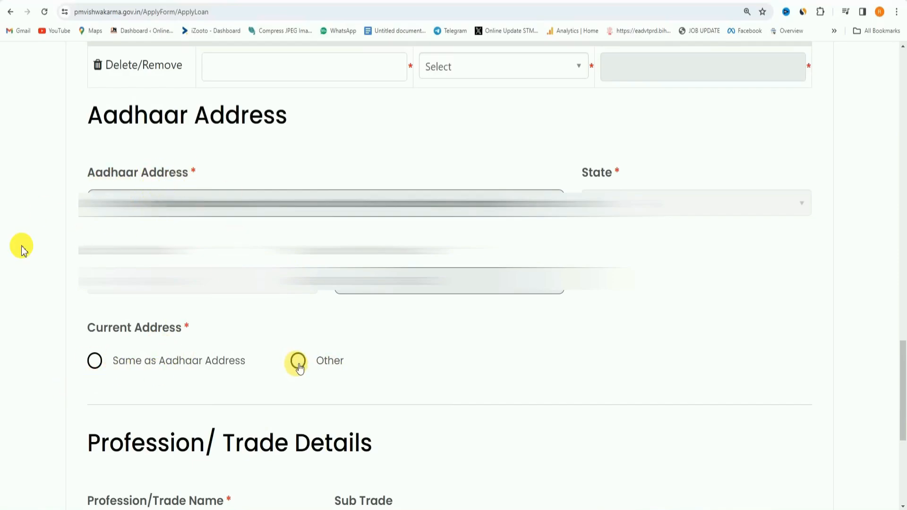
click(95, 363)
scroll(164, 165, down, 5)
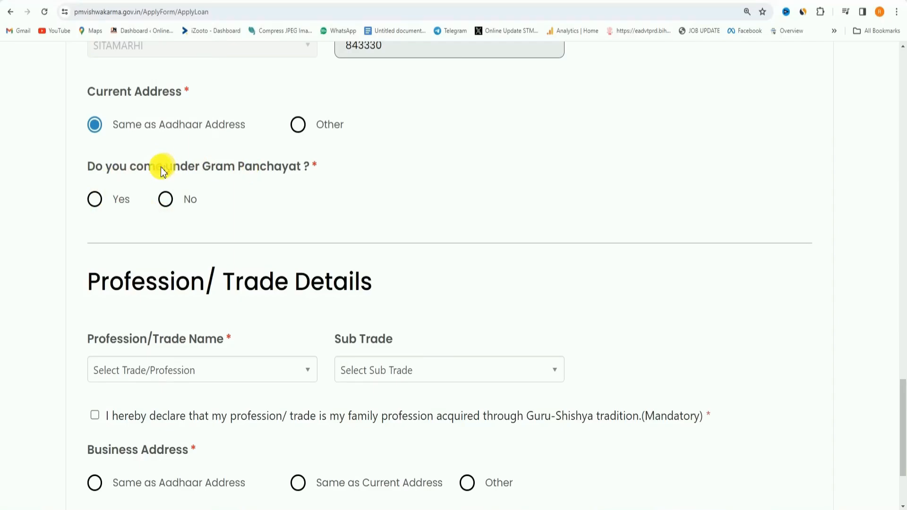
click(96, 203)
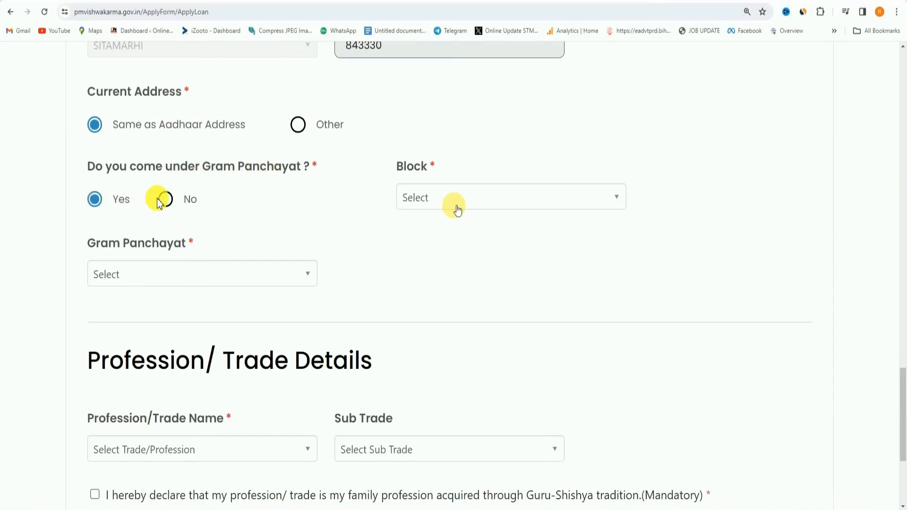
Set the trade to Tailor (Darzi) and the business address to same as Aadhaar address, and proceed to Credit Support Information.
scroll(175, 210, down, 4)
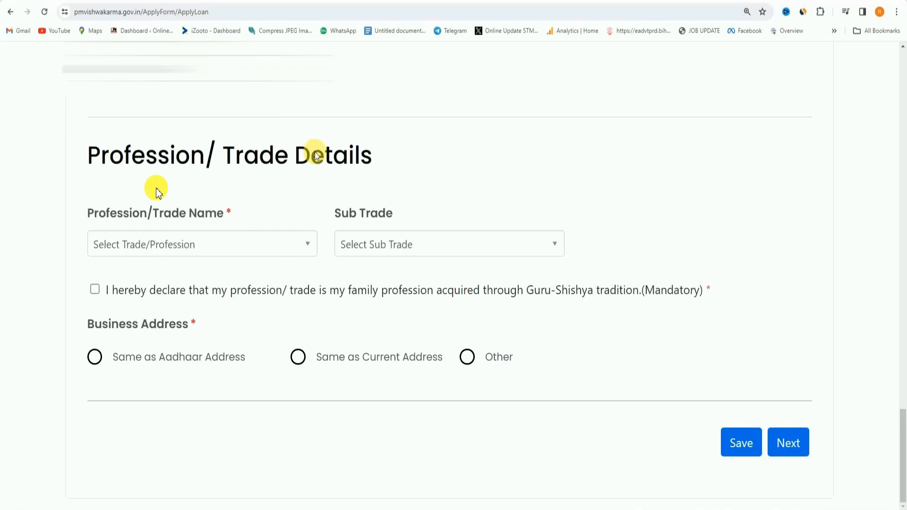
click(148, 251)
scroll(163, 314, down, 2)
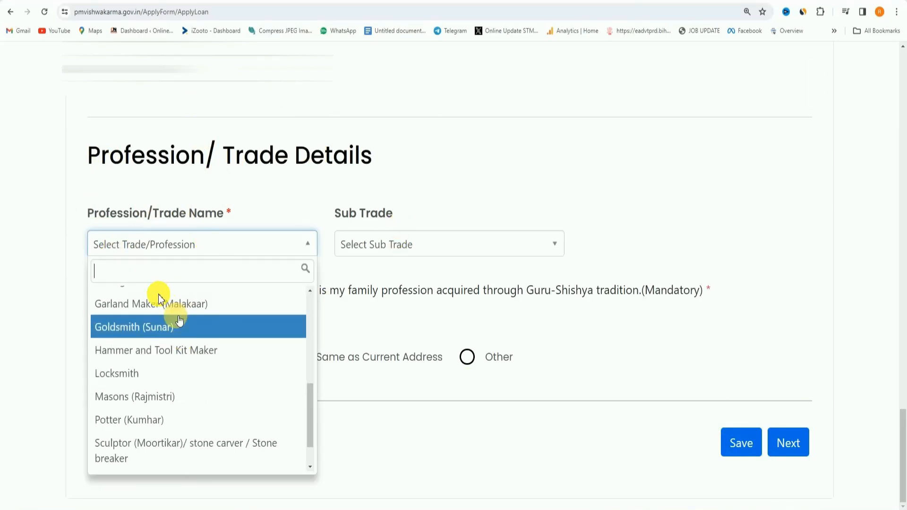
scroll(179, 322, up, 2)
scroll(180, 322, up, 2)
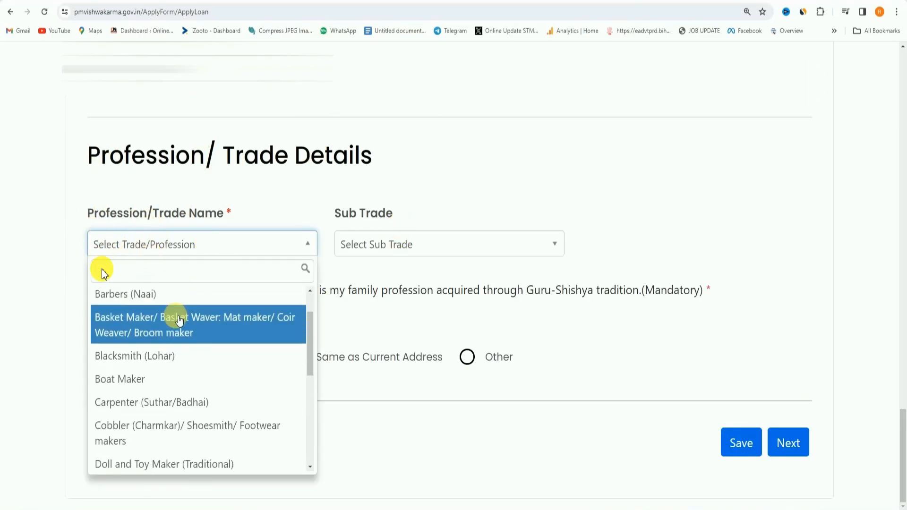
scroll(202, 337, down, 1)
scroll(201, 337, down, 4)
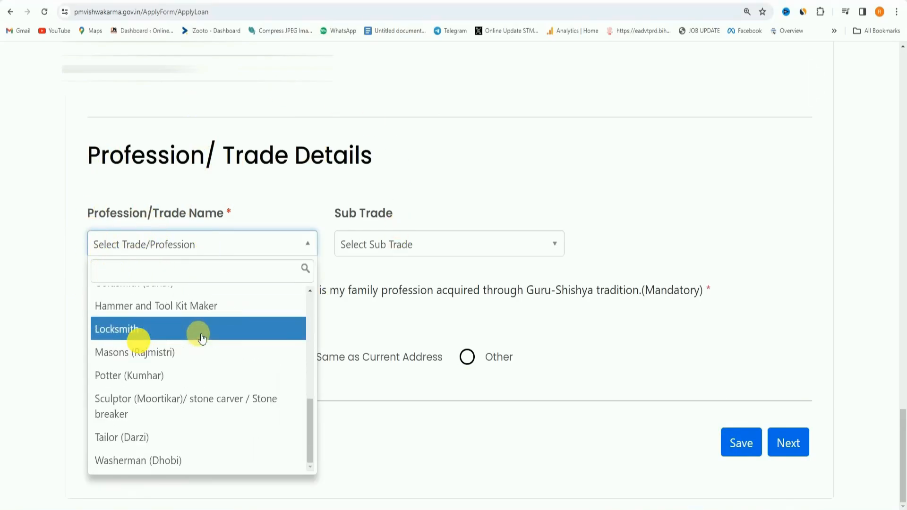
click(161, 440)
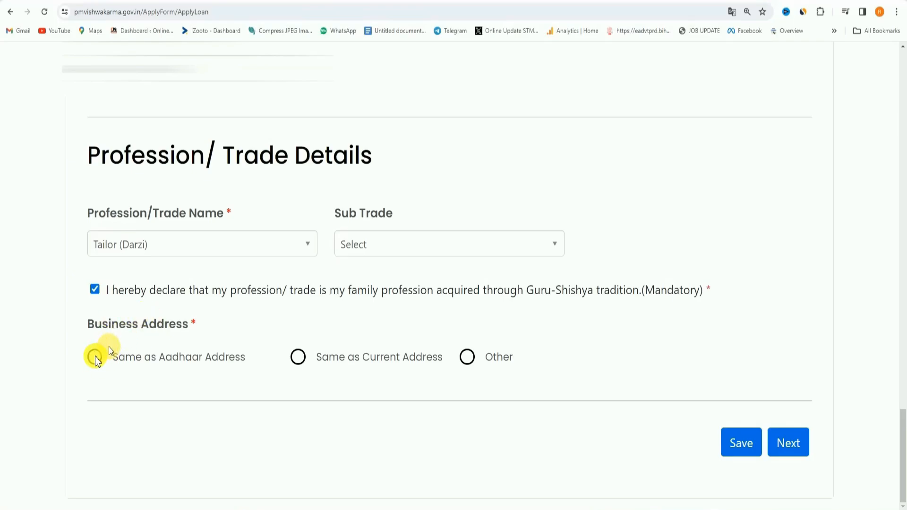
click(95, 358)
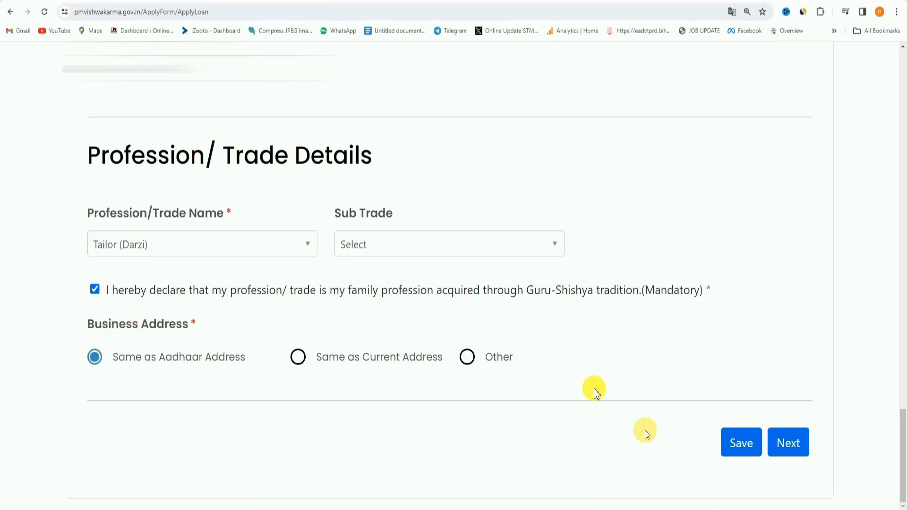
click(788, 444)
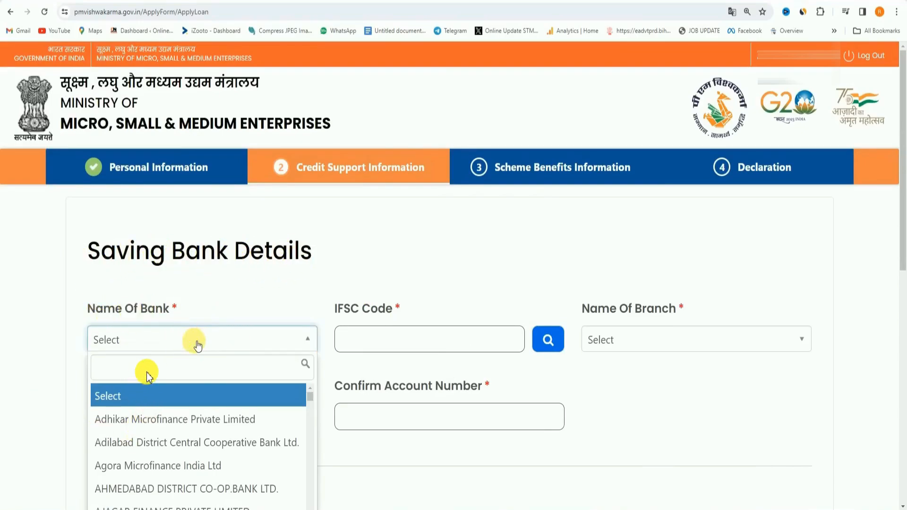
Set the saving bank to State Bank of India and request credit support of Rs 75000 for the first tranche.
click(197, 345)
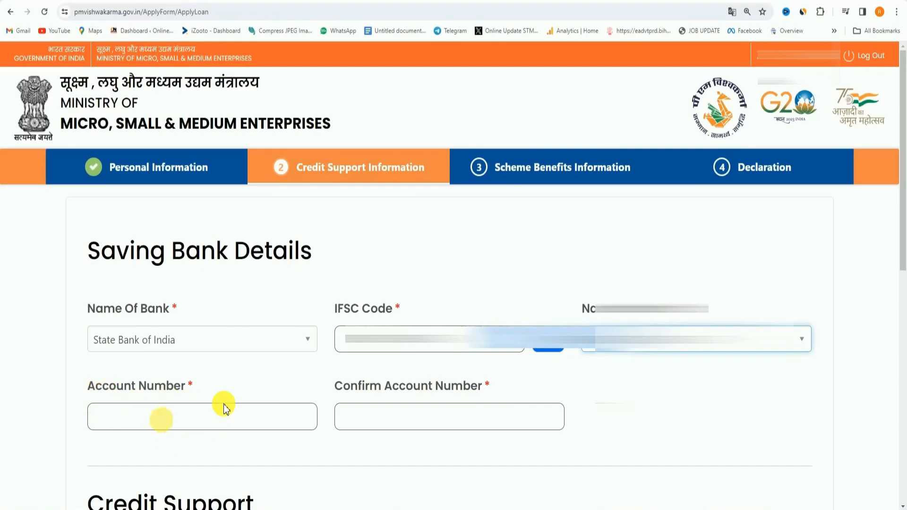
scroll(437, 428, down, 9)
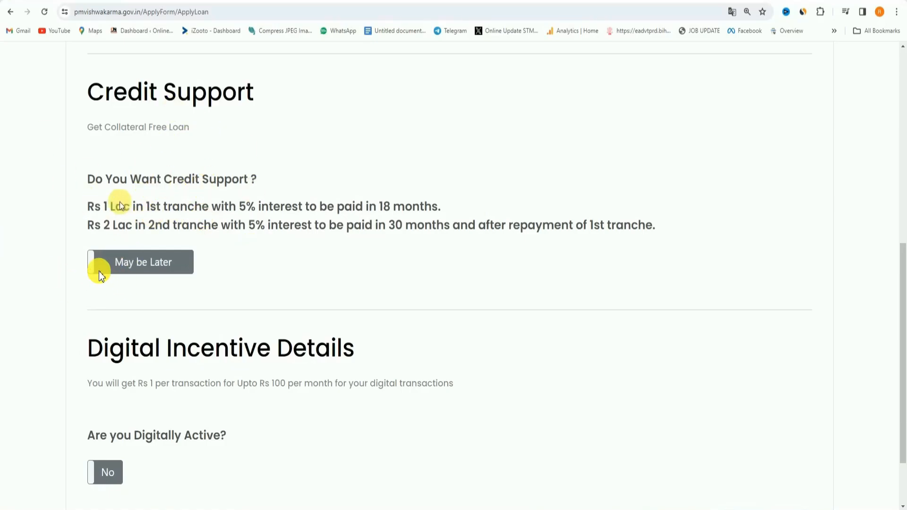
click(137, 263)
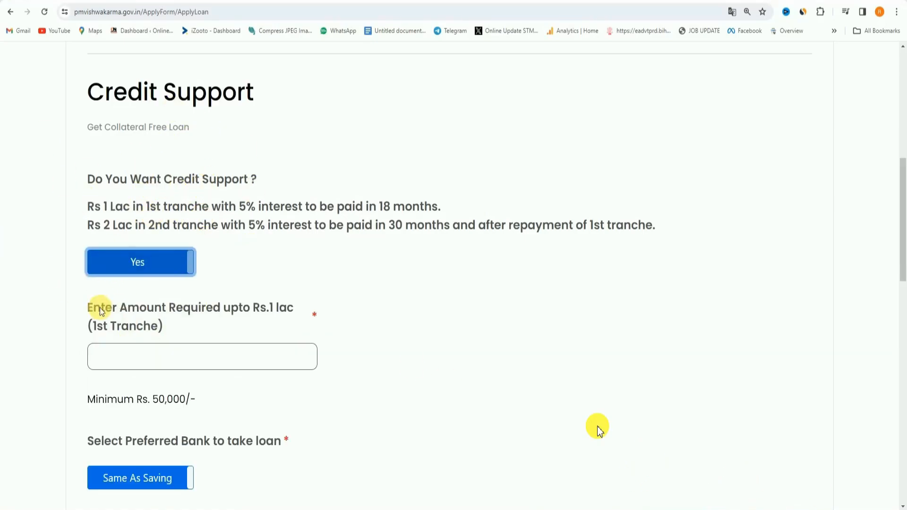
click(116, 359)
text(75000)
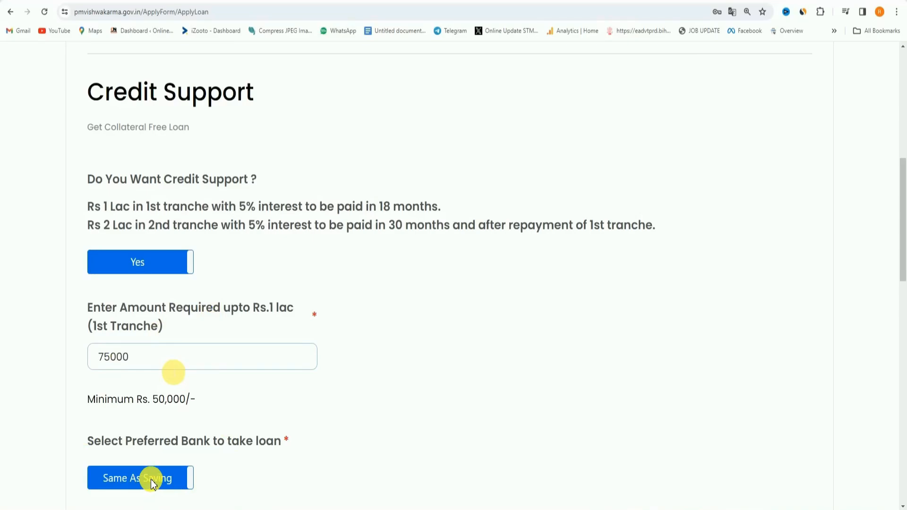
scroll(154, 479, down, 2)
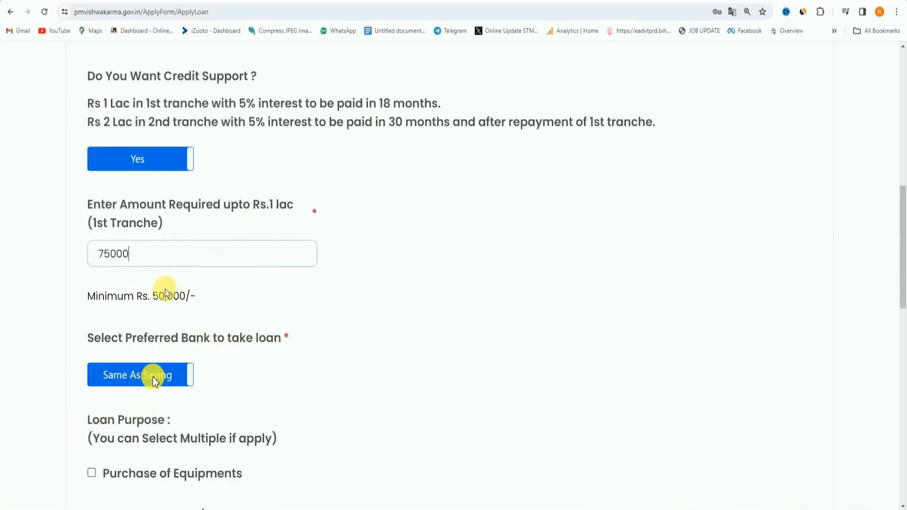
click(179, 374)
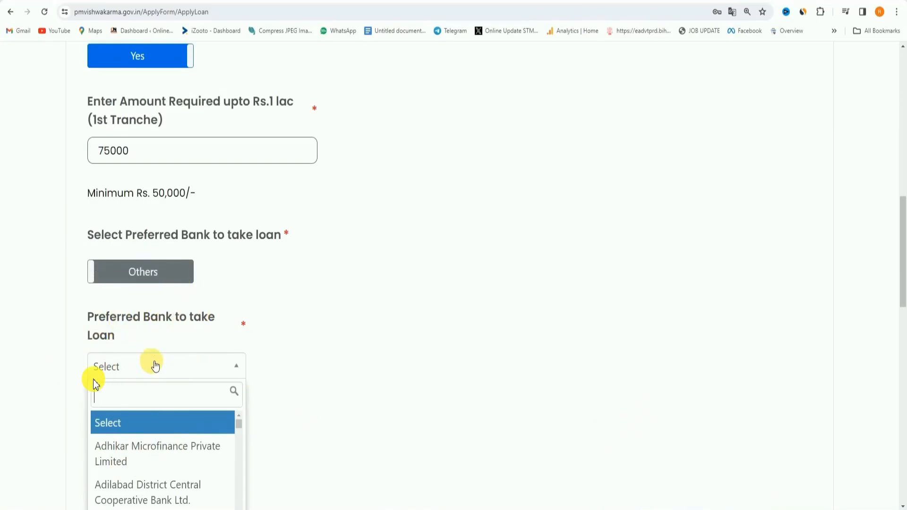
click(142, 277)
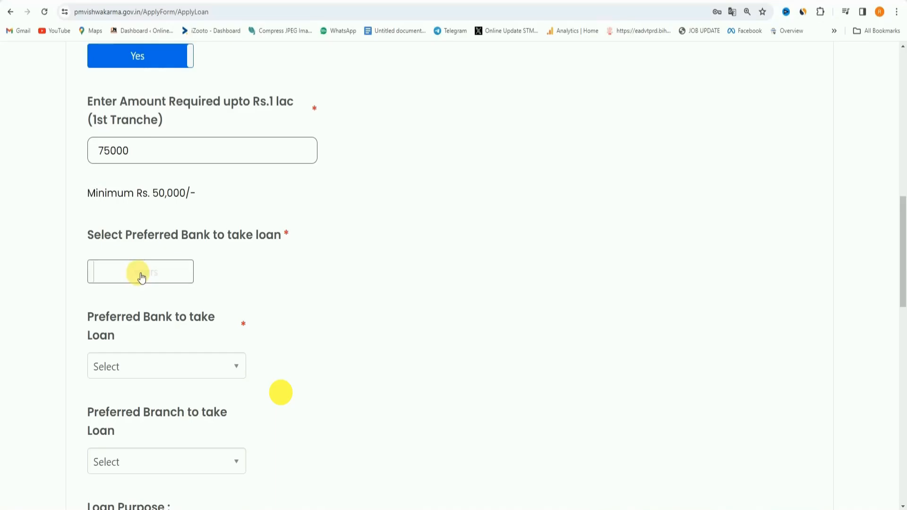
click(121, 274)
Select Purchase of Equipments as the loan purpose and keep the credit support answer at Yes.
scroll(114, 222, down, 2)
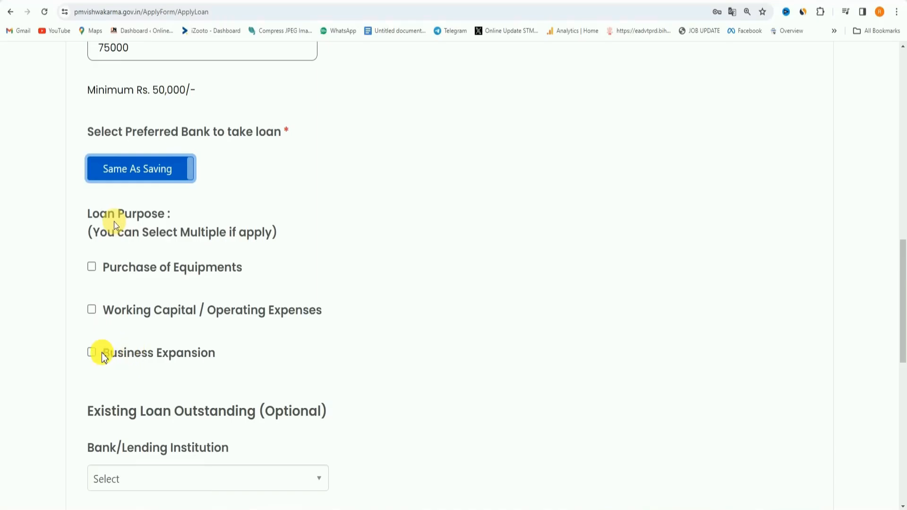
click(99, 268)
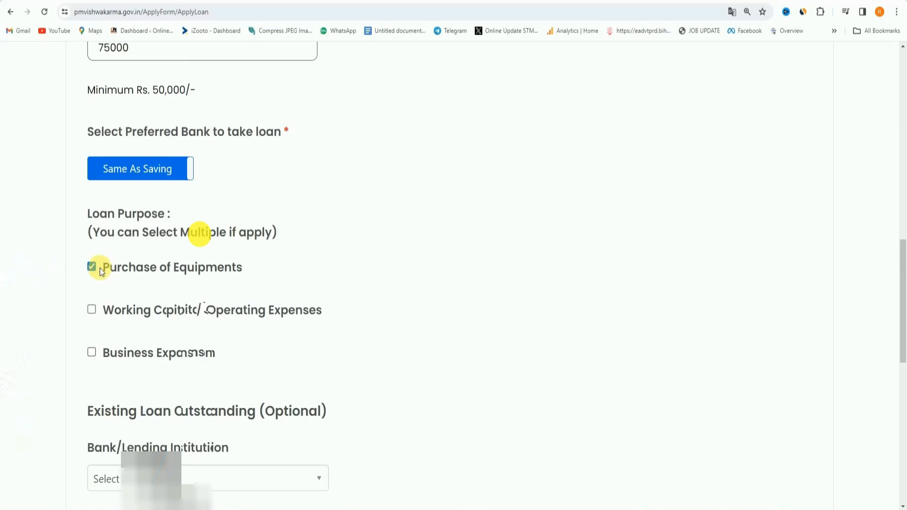
scroll(100, 267, up, 3)
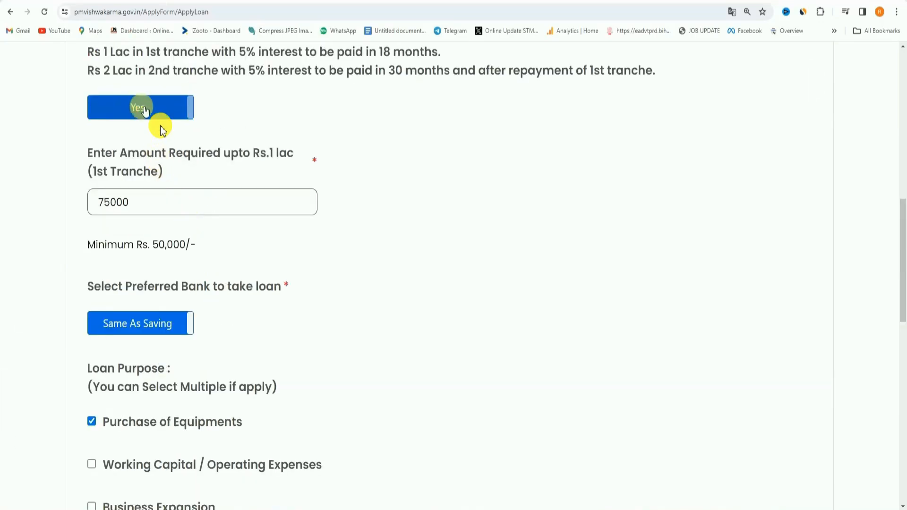
click(142, 107)
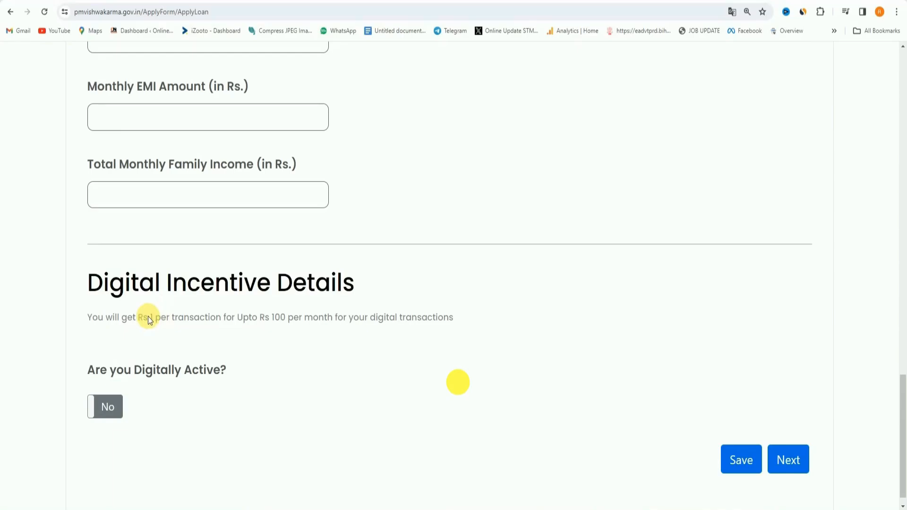
Set Digitally Active to Yes and proceed through Scheme Benefits Information to the Declaration without selecting any marketing support.
click(105, 407)
scroll(189, 354, down, 3)
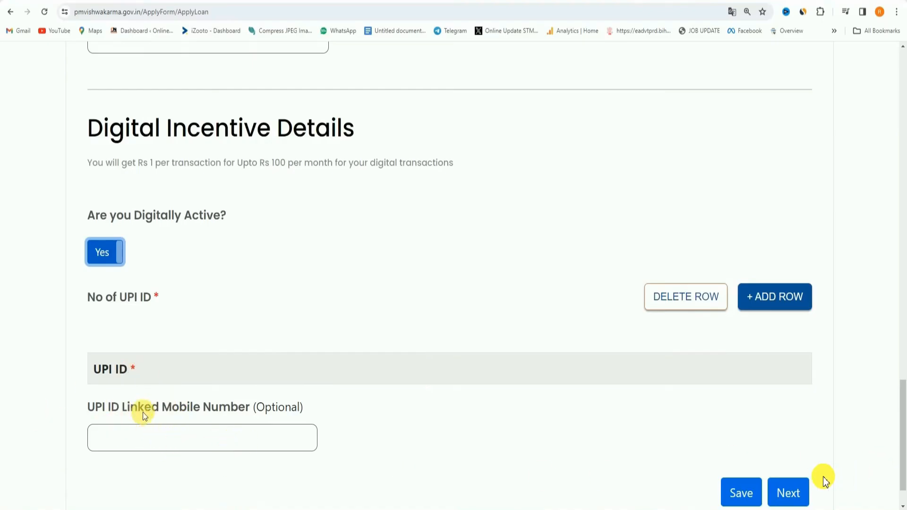
click(779, 495)
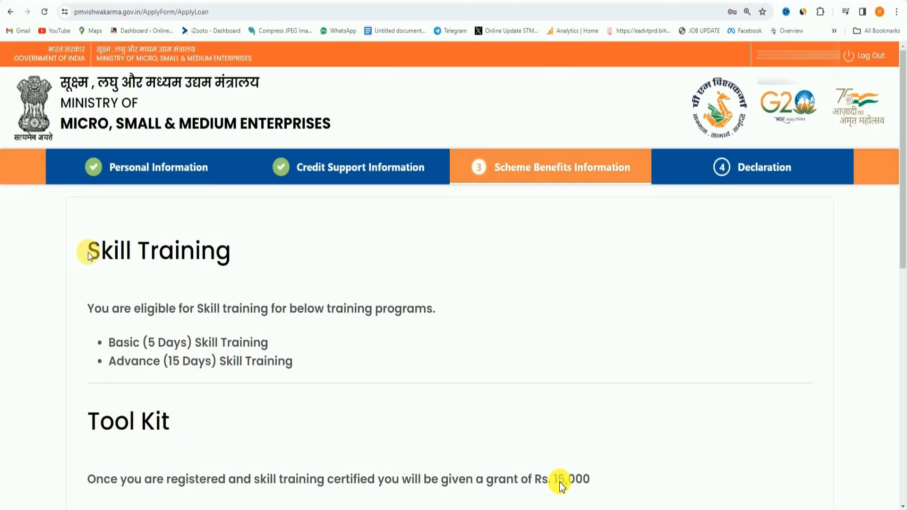
scroll(564, 480, down, 10)
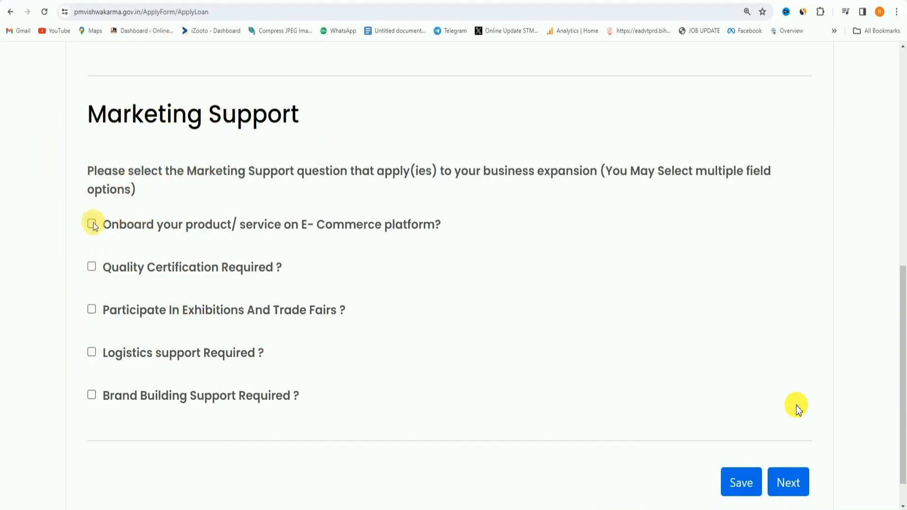
click(791, 482)
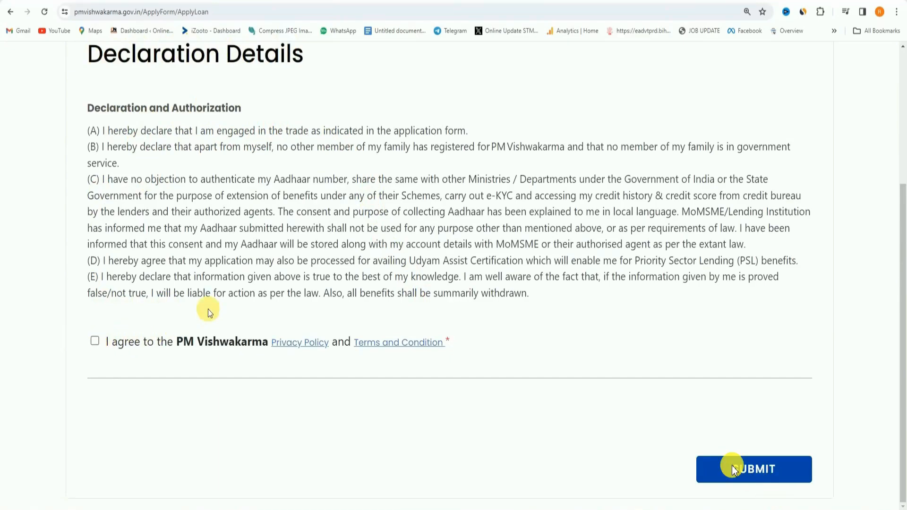
Agree to the PM Vishwakarma privacy policy and terms, submit the application, and download the application PDF.
click(761, 473)
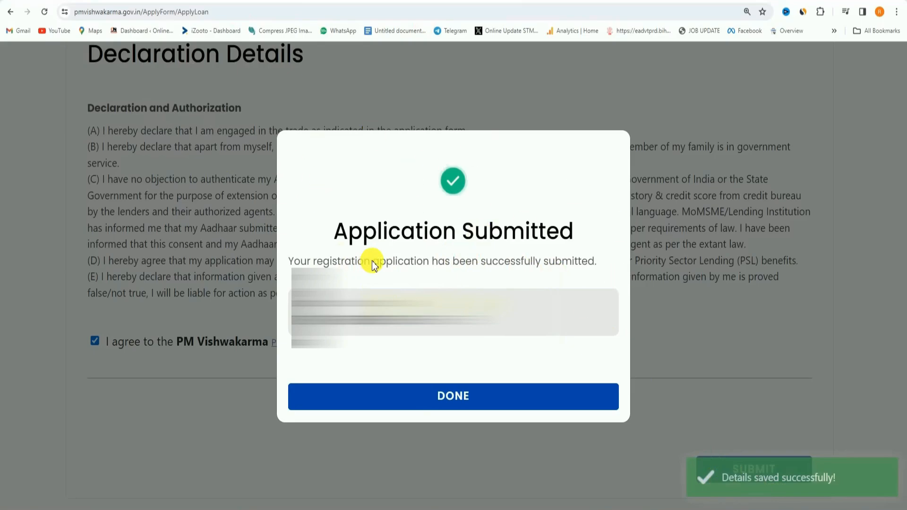
click(449, 391)
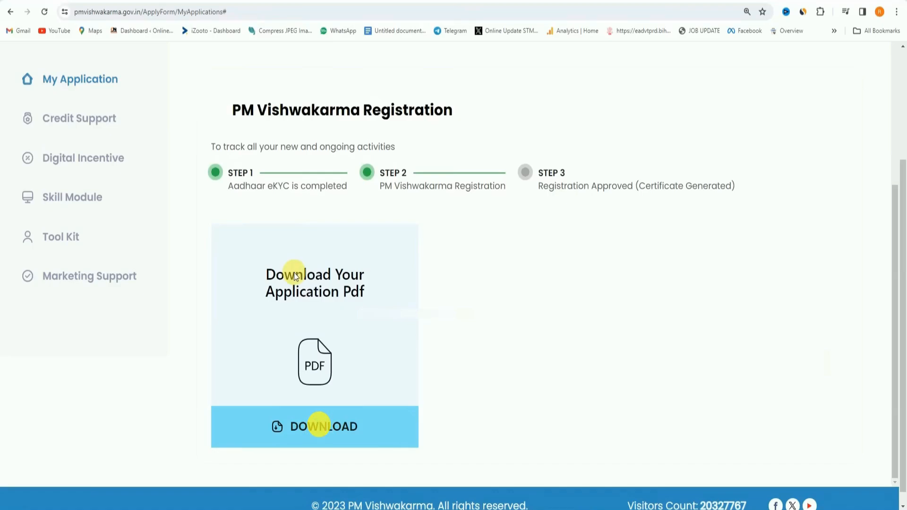
click(319, 425)
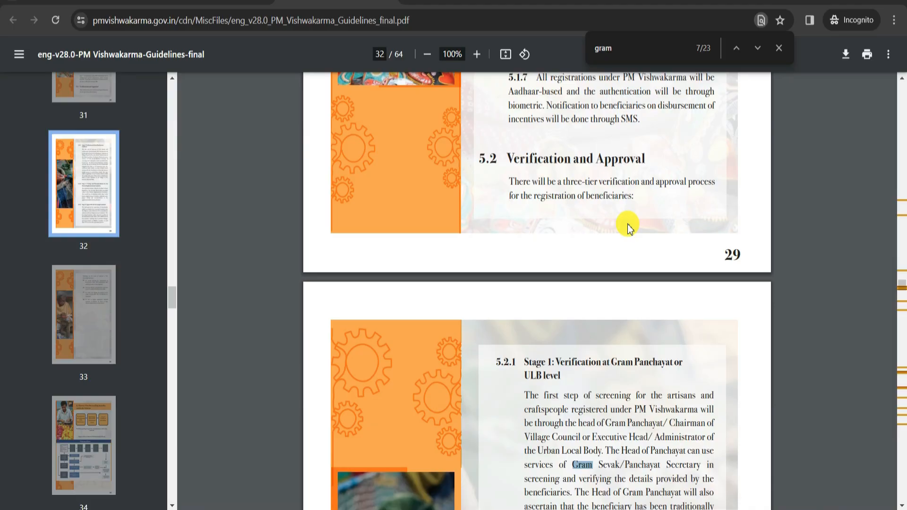
In the PM Vishwakarma guidelines PDF, examine section 5.2 on verification and approval, including Stage 1 at Gram Panchayat or ULB level.
key(ctrl+plus)
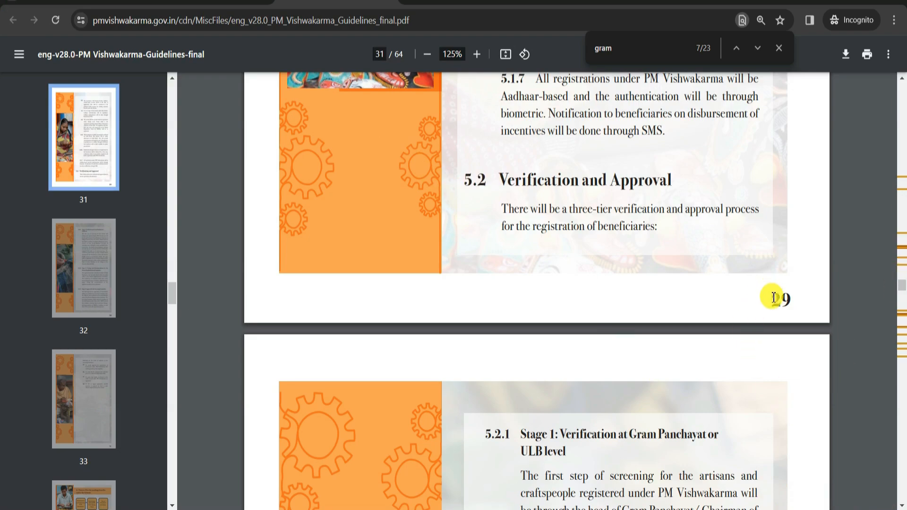
drag(509, 182, 629, 187)
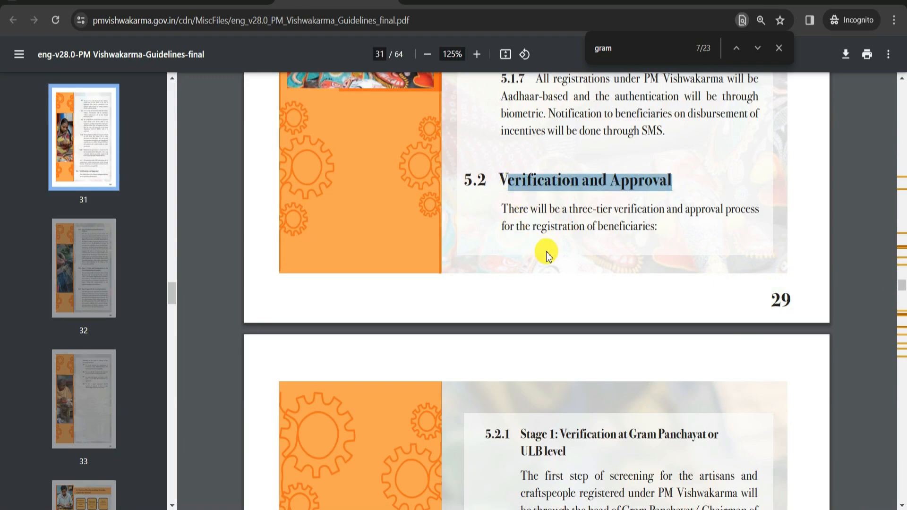
drag(572, 209, 591, 213)
scroll(591, 213, down, 5)
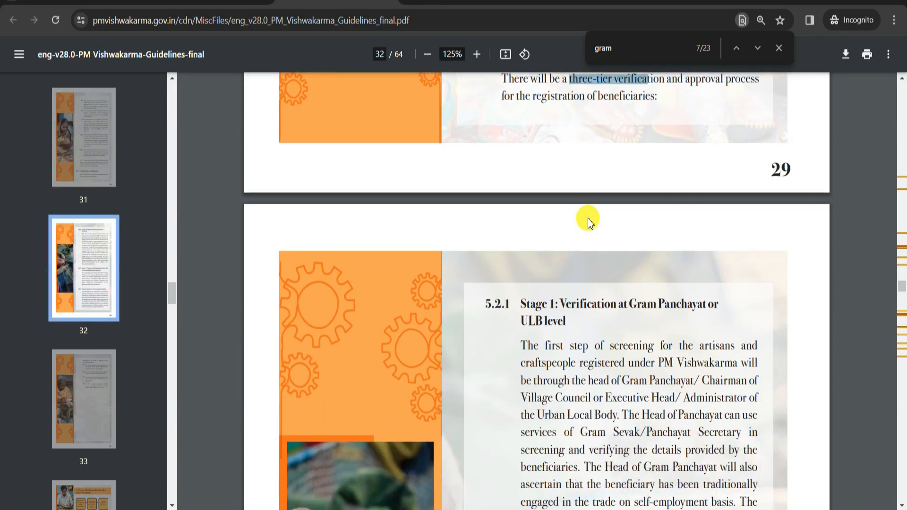
drag(630, 180, 698, 176)
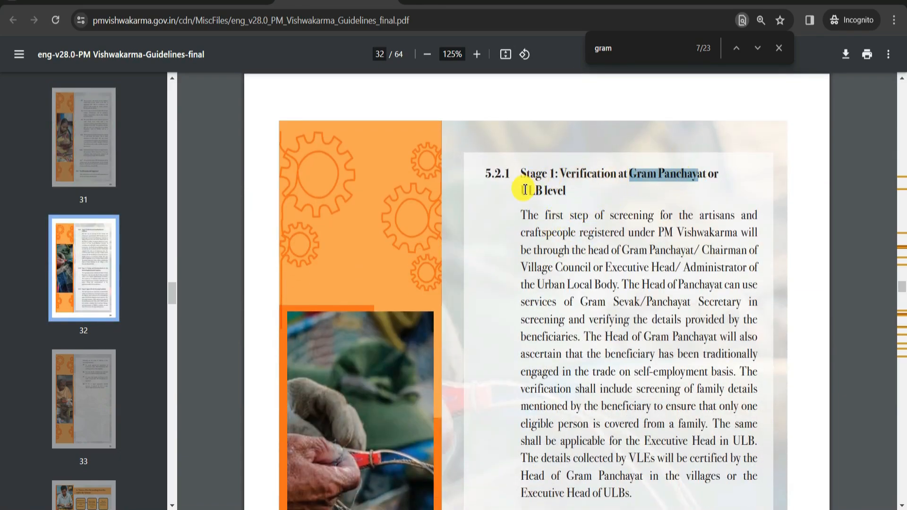
drag(522, 191, 568, 194)
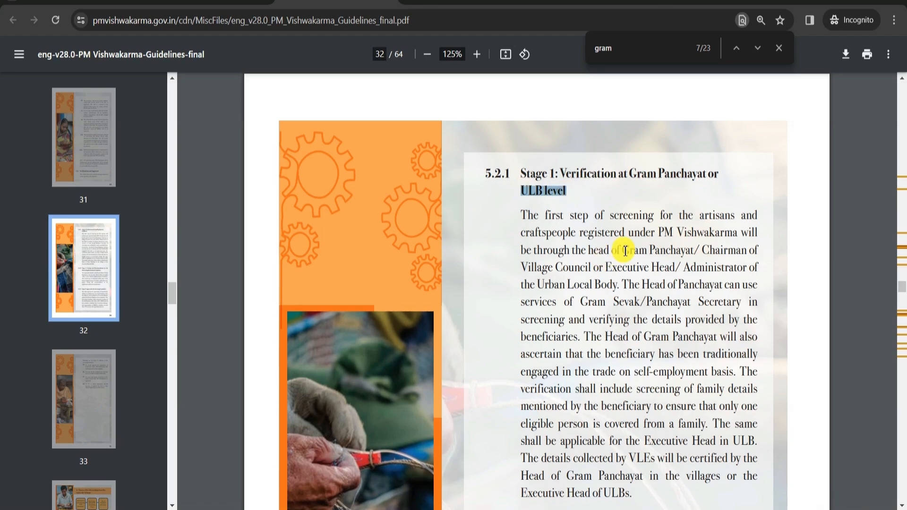
drag(583, 249, 677, 250)
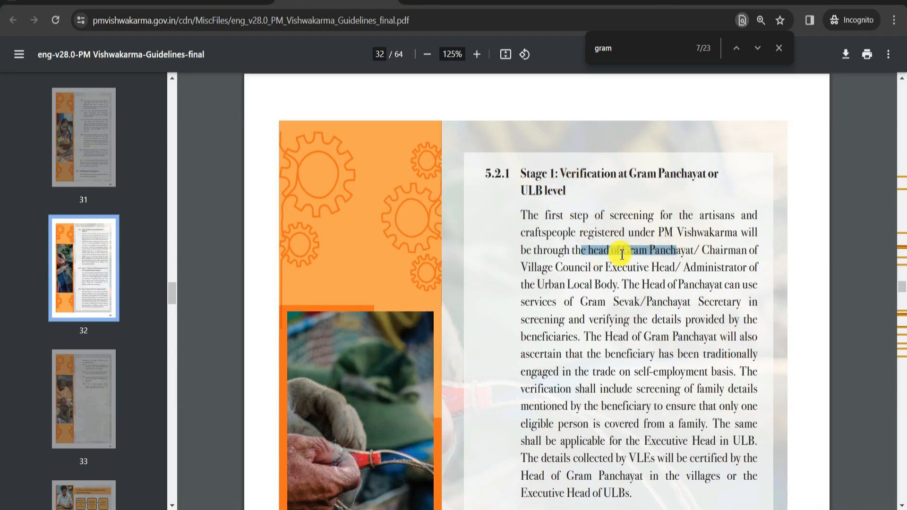
Examine the guidelines on Stage 2 vetting by the District Implementation Committee and Stage 3 approval by the Screening Committee.
scroll(627, 331, down, 1)
scroll(627, 331, down, 5)
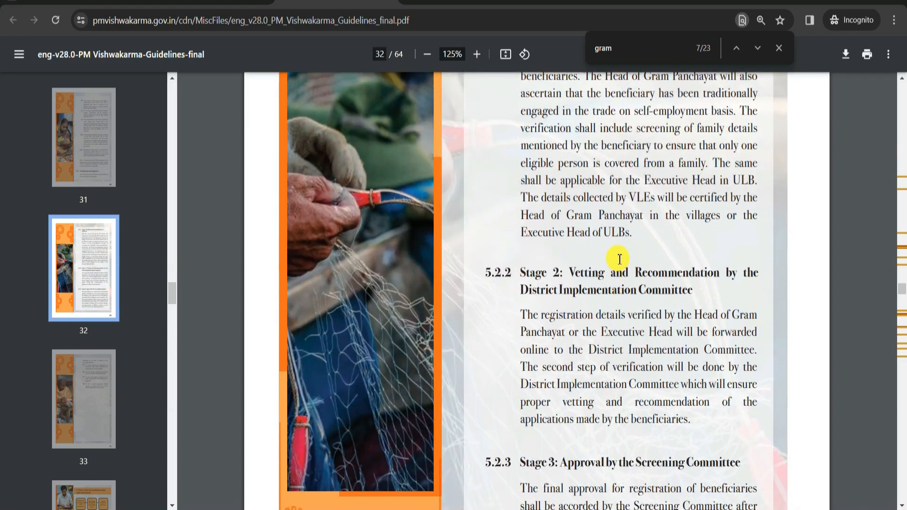
drag(522, 170, 695, 162)
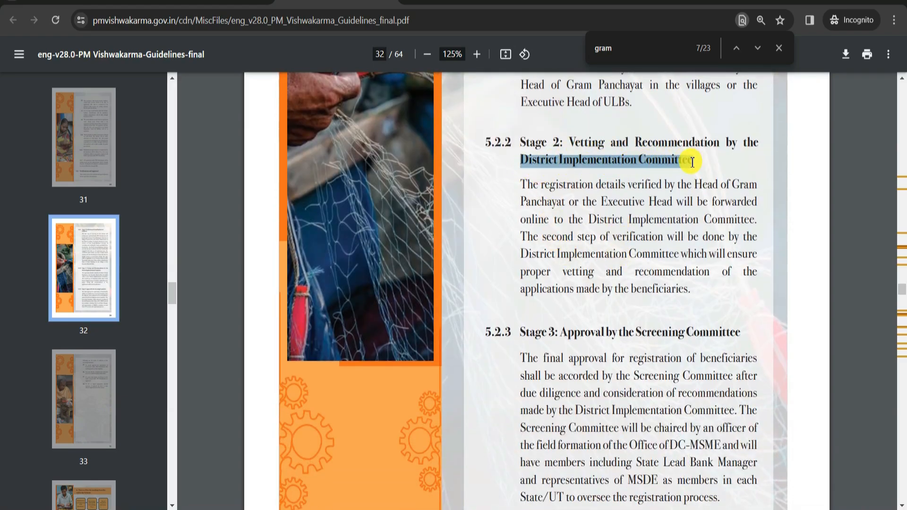
click(511, 169)
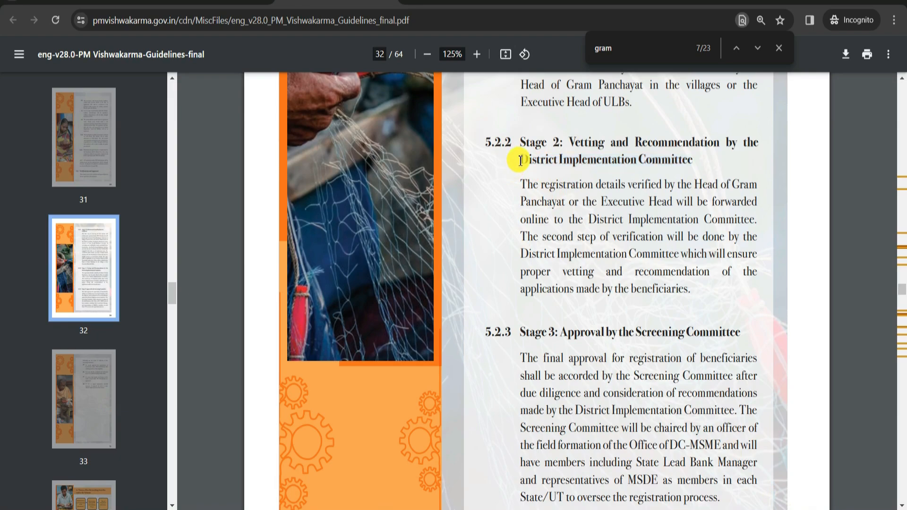
drag(520, 160, 702, 184)
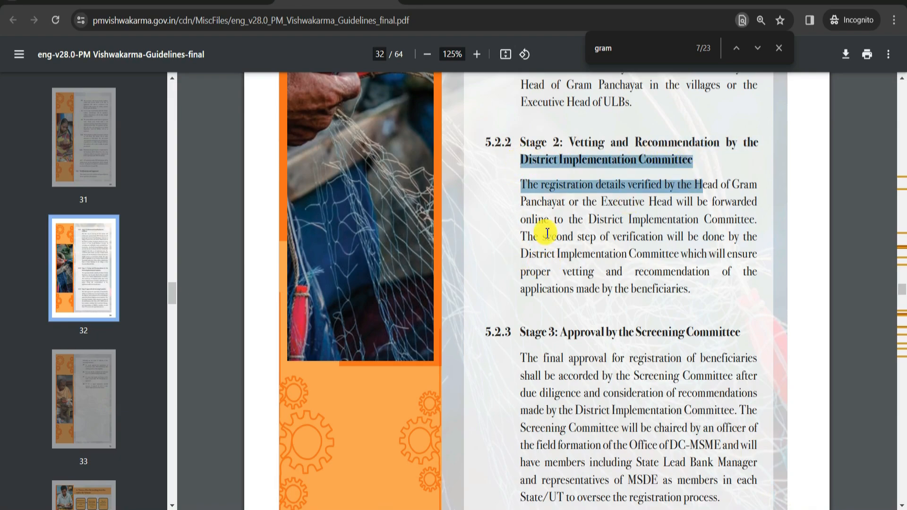
scroll(630, 192, down, 3)
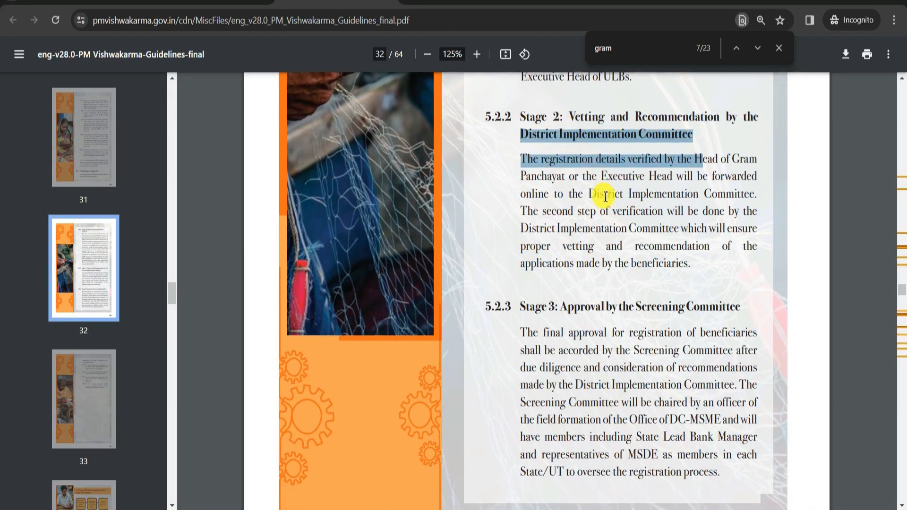
drag(629, 202, 709, 202)
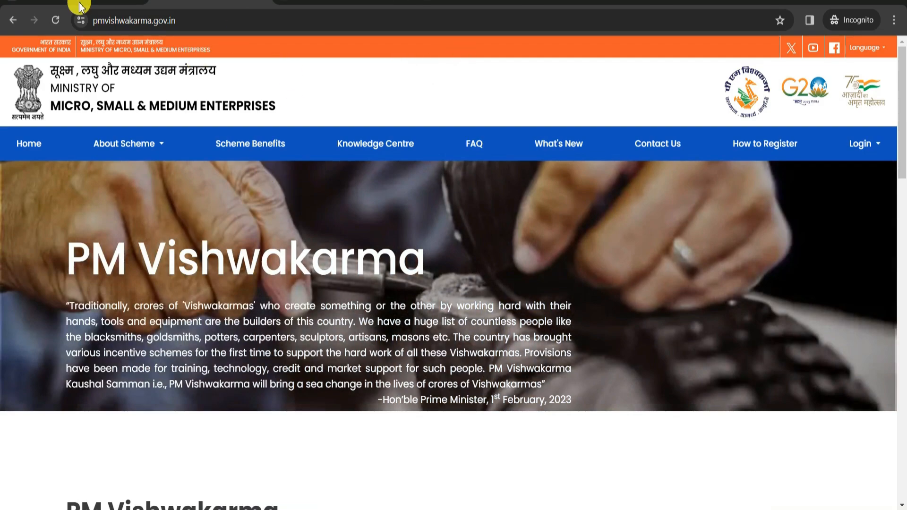
Return to the PM Vishwakarma home page and open the Applicant/Beneficiary Login.
click(863, 145)
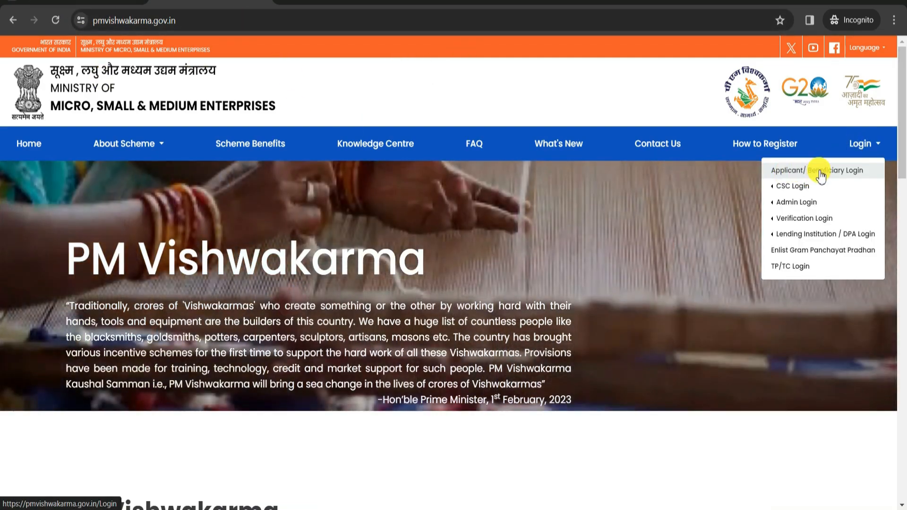
click(822, 176)
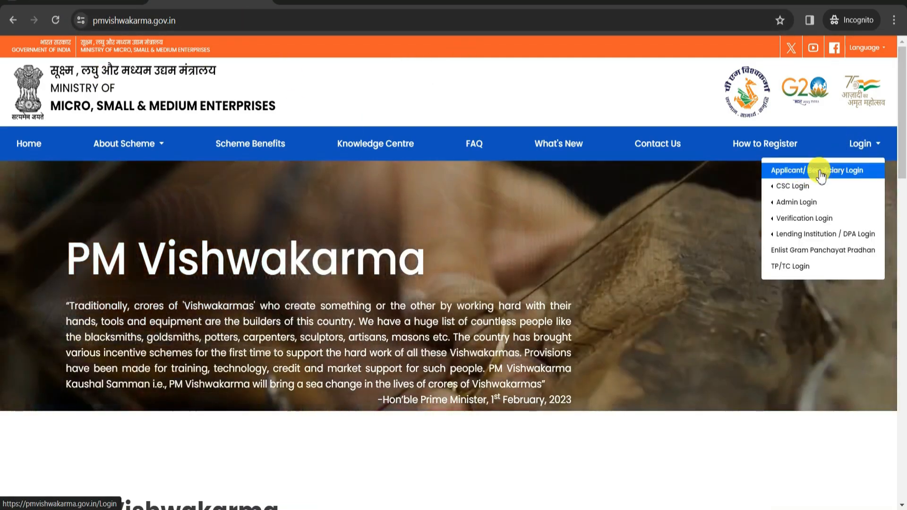